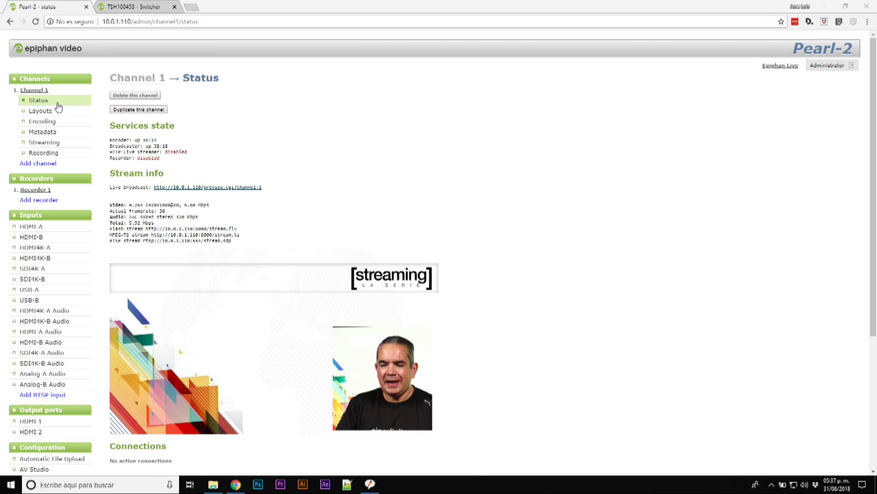
Examine Channel 1's status page, including its services state and stream info
{"action": "left_click", "coordinate": [44, 91]}
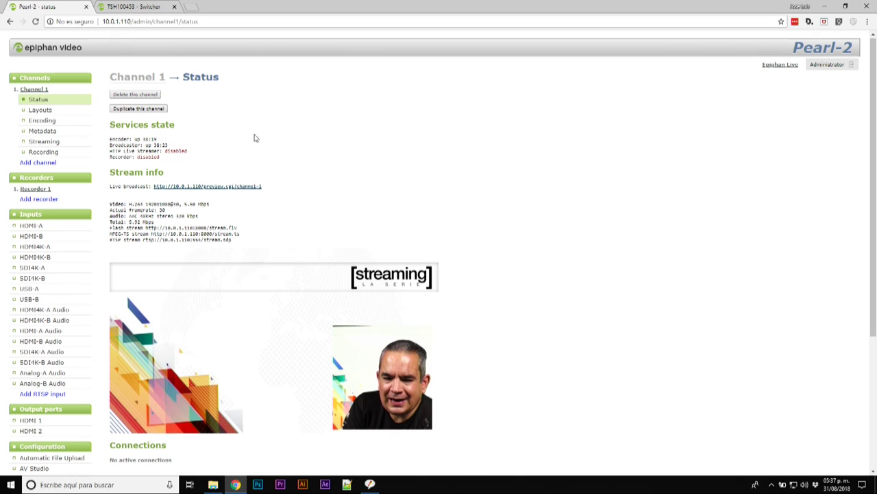
{"action": "scroll", "coordinate": [254, 137], "scroll_direction": "down", "scroll_amount": 2}
{"action": "scroll", "coordinate": [254, 137], "scroll_direction": "up", "scroll_amount": 2}
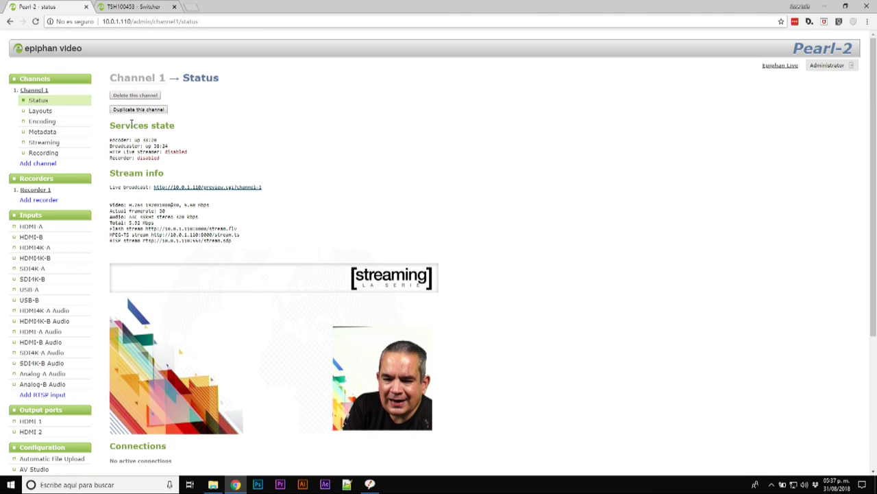
Review the previews of Channel 1's existing layouts, Layout 2, Layout 3 and Layout 4
{"action": "left_click", "coordinate": [51, 113]}
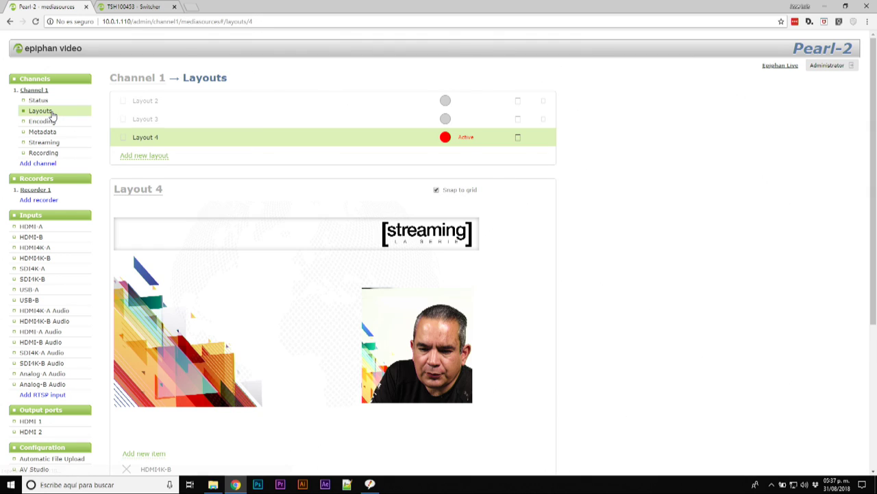
{"action": "left_click", "coordinate": [171, 109]}
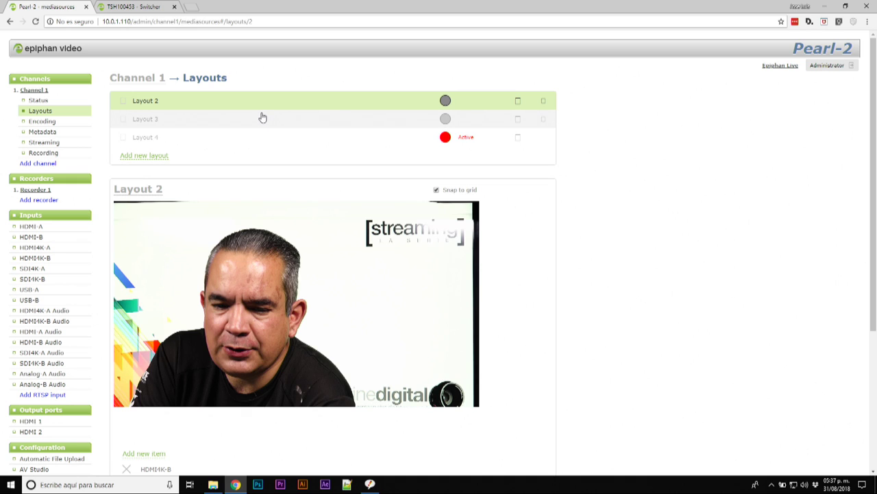
{"action": "left_click", "coordinate": [240, 122]}
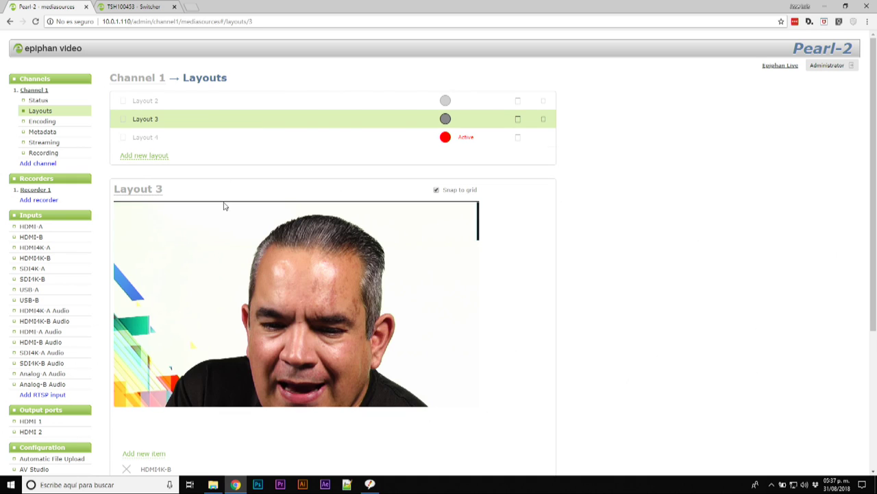
{"action": "left_click", "coordinate": [210, 137]}
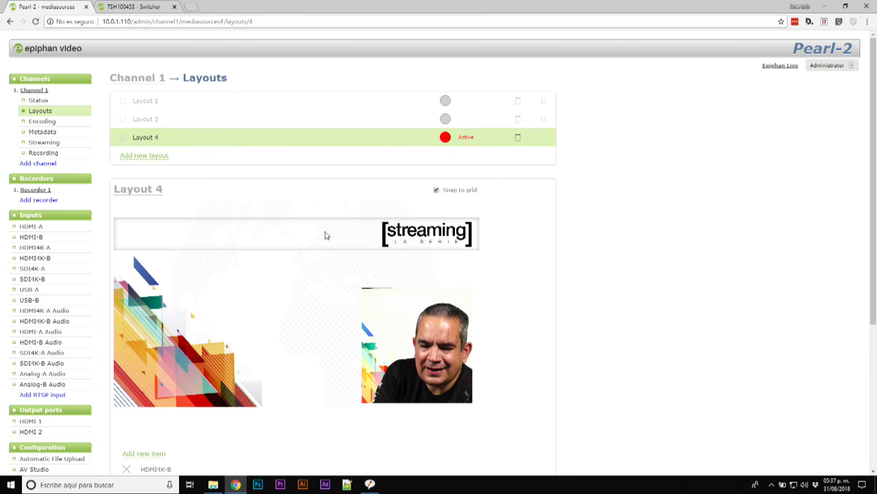
{"action": "left_click", "coordinate": [189, 103]}
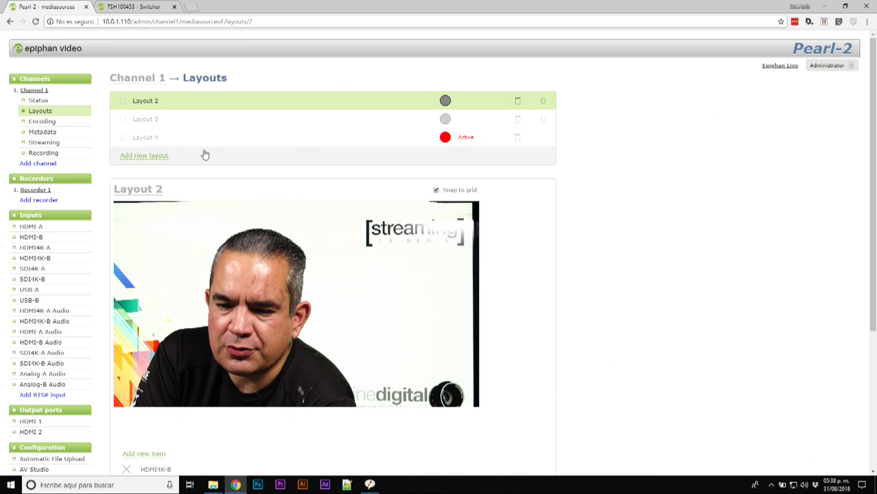
Add a new layout to Channel 1 and insert a video source using HDMI4K-B
{"action": "left_click", "coordinate": [154, 155]}
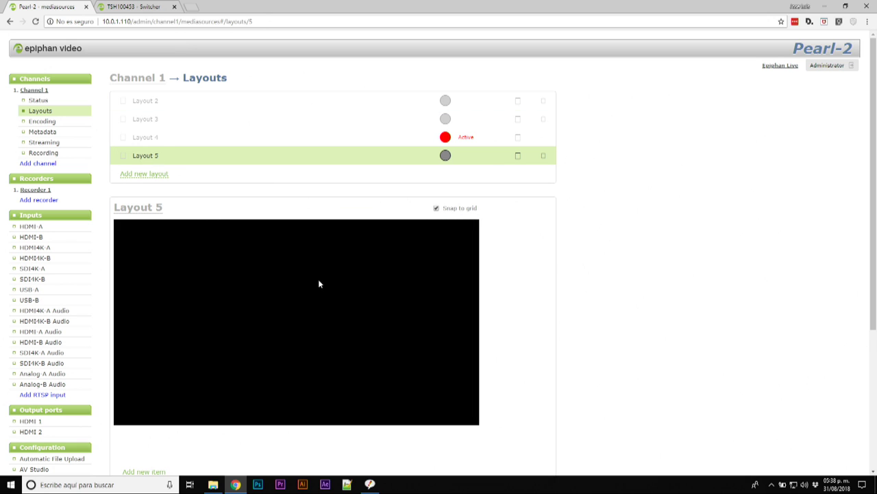
{"action": "scroll", "coordinate": [511, 287], "scroll_direction": "down", "scroll_amount": 3}
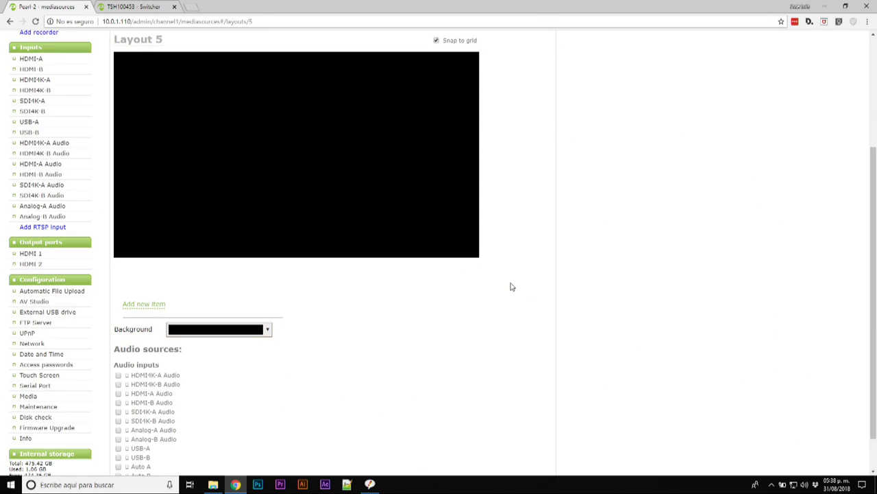
{"action": "scroll", "coordinate": [382, 306], "scroll_direction": "down", "scroll_amount": 1}
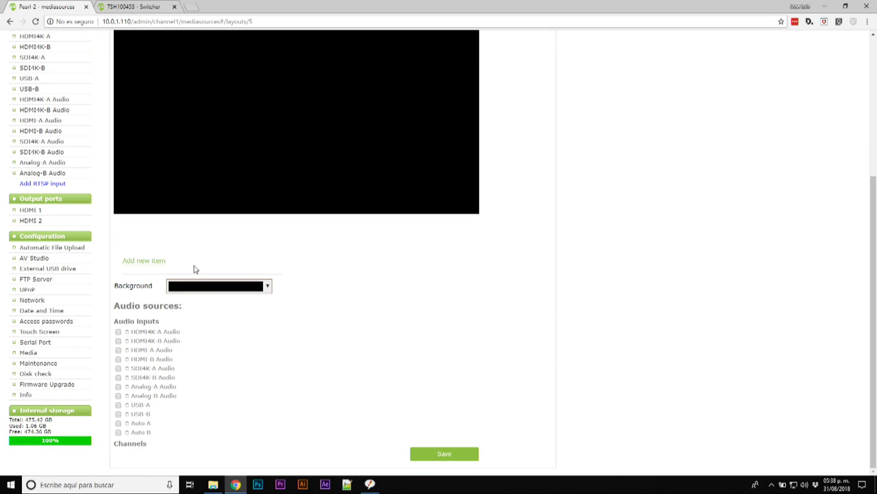
{"action": "left_click", "coordinate": [154, 261]}
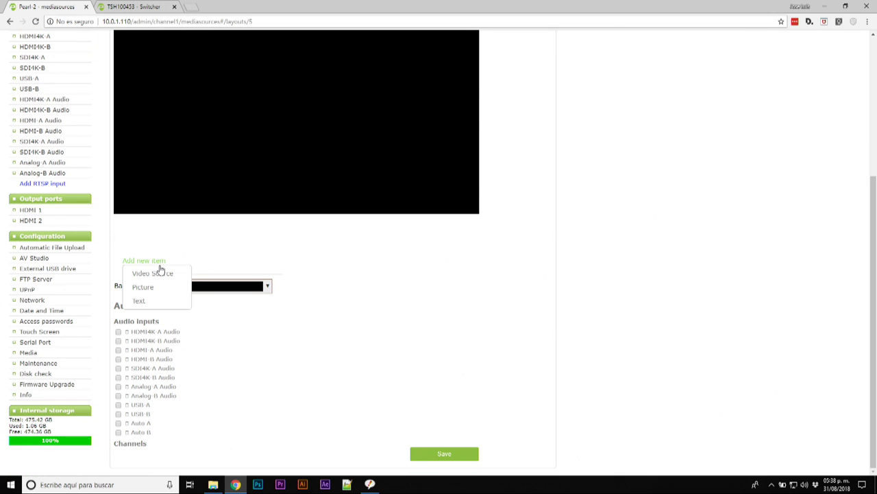
{"action": "left_click", "coordinate": [159, 274]}
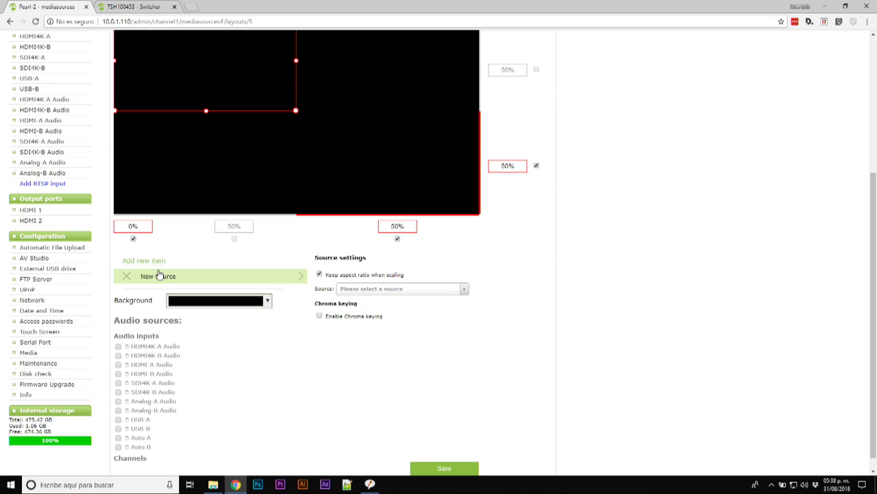
{"action": "left_click", "coordinate": [394, 288]}
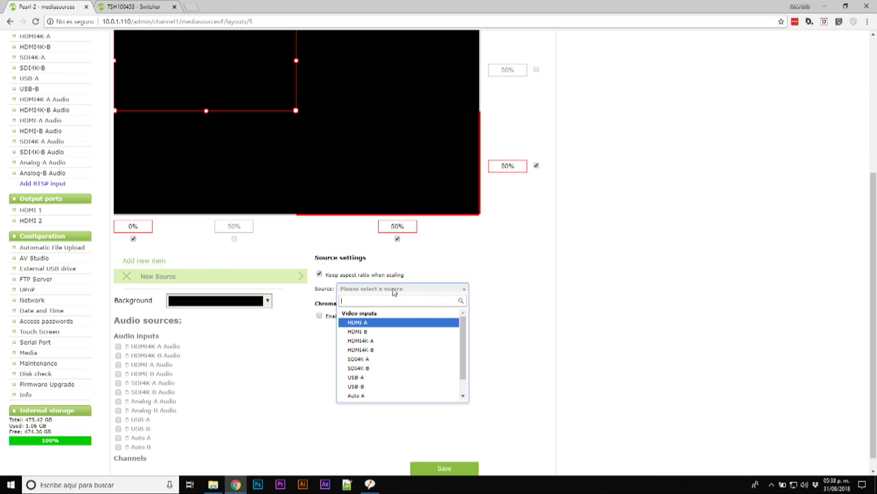
{"action": "left_click", "coordinate": [379, 351]}
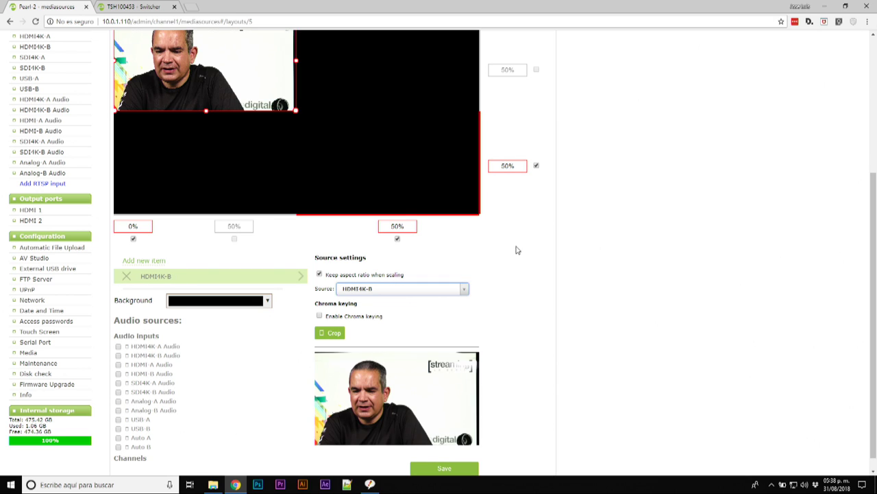
Scale the HDMI4K-B video to about 46% and place it about 2% from the canvas's left edge and 28% from its bottom edge
{"action": "scroll", "coordinate": [511, 259], "scroll_direction": "down", "scroll_amount": 1}
{"action": "scroll", "coordinate": [511, 259], "scroll_direction": "up", "scroll_amount": 3}
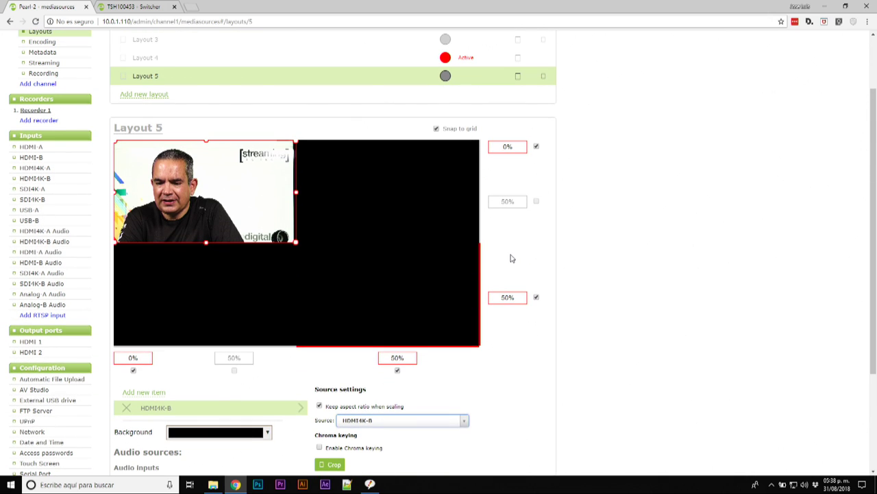
{"action": "left_click_drag", "start_coordinate": [268, 211], "coordinate": [253, 251]}
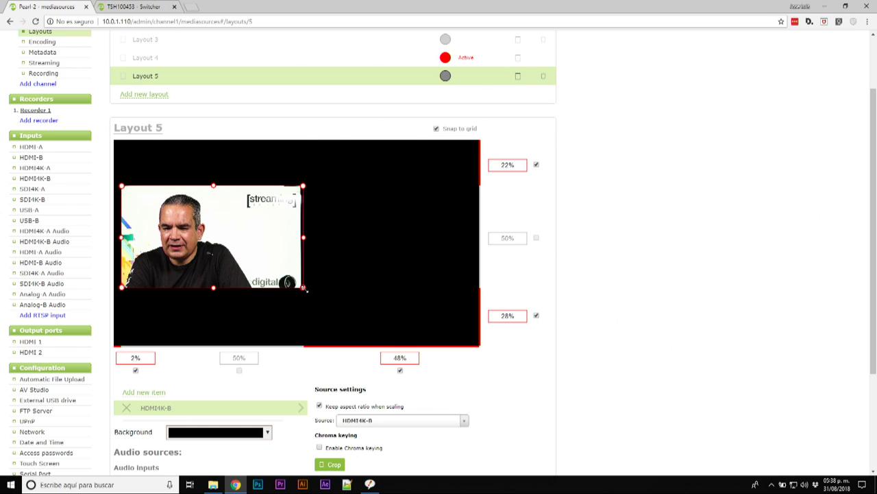
{"action": "left_click_drag", "start_coordinate": [303, 288], "coordinate": [288, 288]}
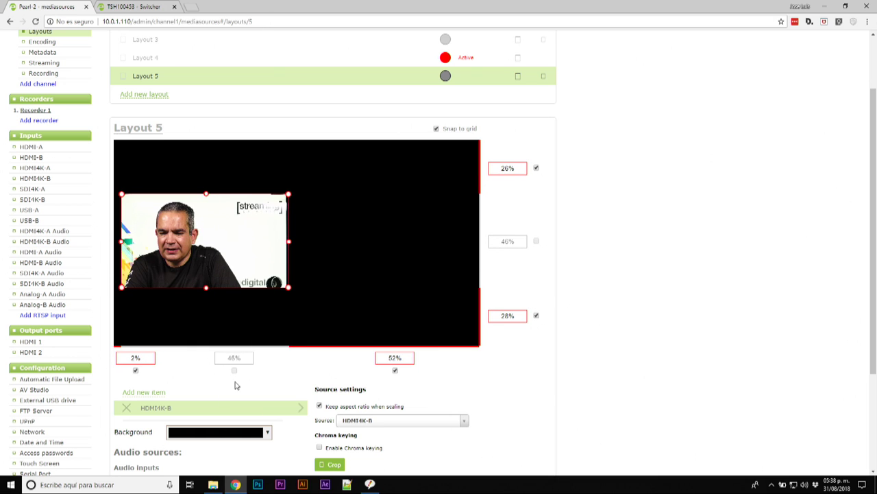
Add a picture item to Layout 5 using bgstreamingserie.jpg
{"action": "scroll", "coordinate": [485, 379], "scroll_direction": "down", "scroll_amount": 2}
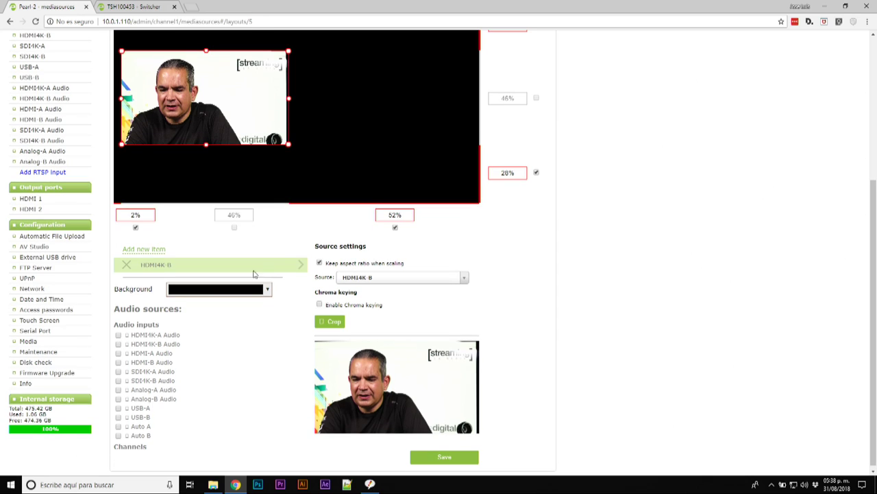
{"action": "left_click", "coordinate": [158, 252]}
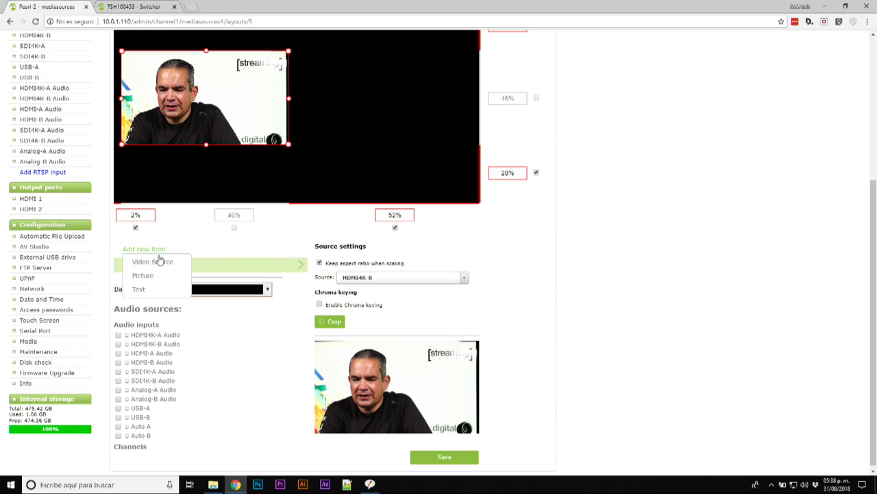
{"action": "left_click", "coordinate": [158, 275]}
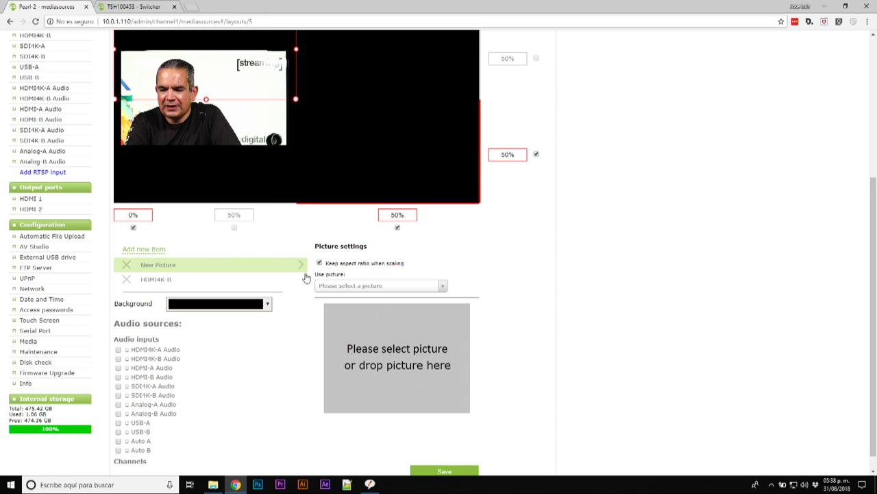
{"action": "left_click", "coordinate": [356, 286]}
{"action": "left_click", "coordinate": [349, 313]}
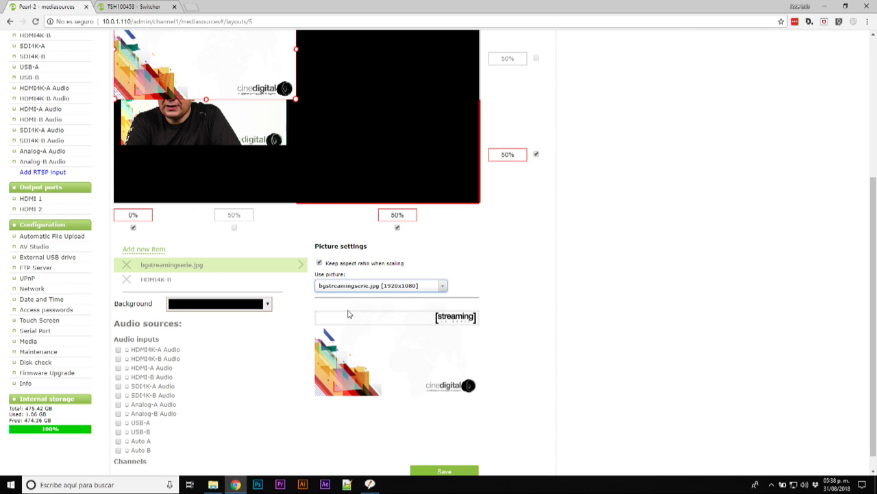
Scale the picture to about 46%, place it beside the video about 50% from the left edge, and align both items 26% from the bottom edge
{"action": "left_click_drag", "start_coordinate": [206, 72], "coordinate": [384, 126]}
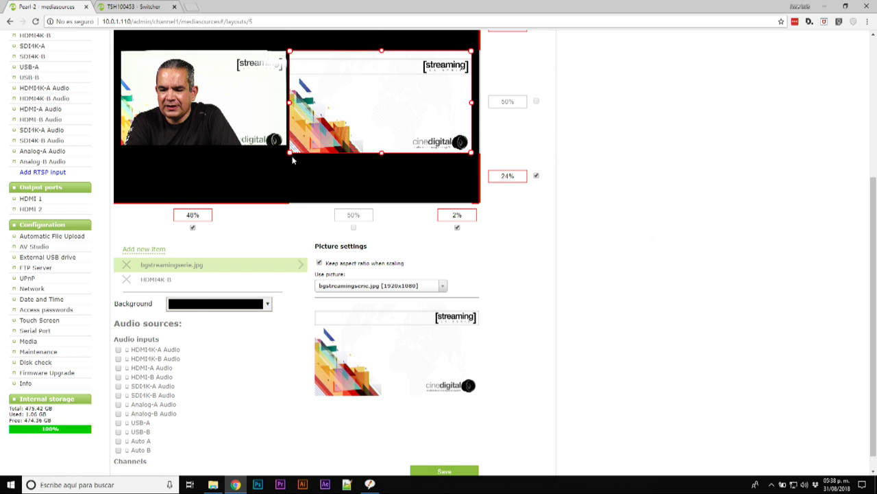
{"action": "left_click_drag", "start_coordinate": [290, 150], "coordinate": [300, 147]}
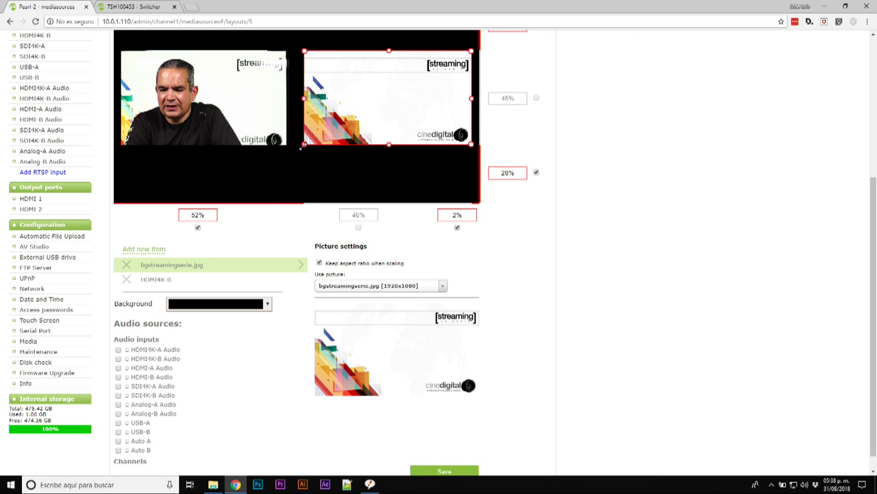
{"action": "left_click_drag", "start_coordinate": [337, 108], "coordinate": [331, 111]}
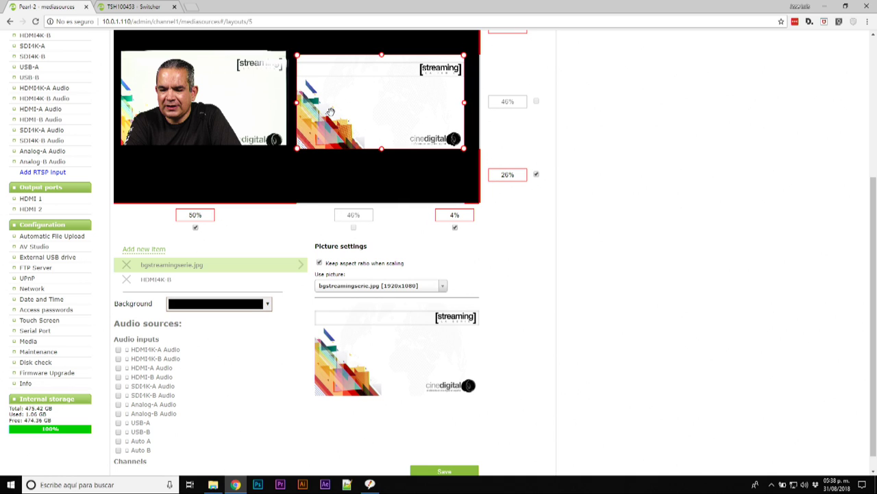
{"action": "left_click", "coordinate": [254, 83]}
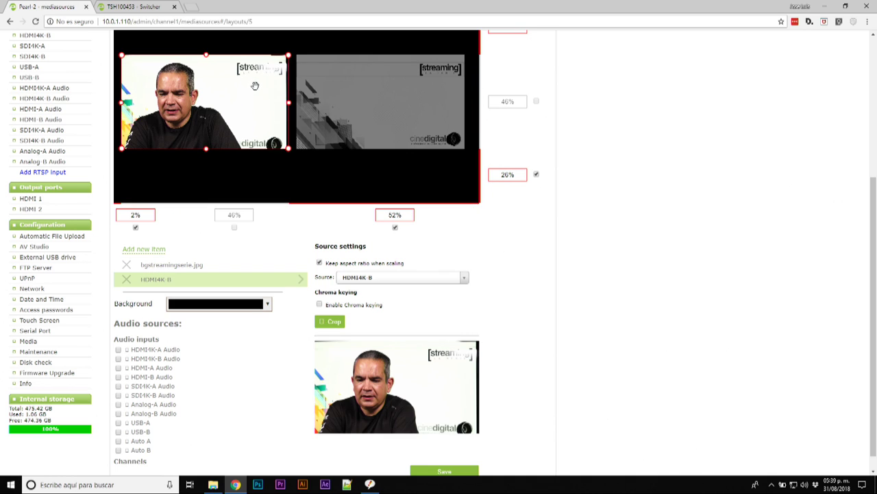
{"action": "left_click", "coordinate": [442, 190]}
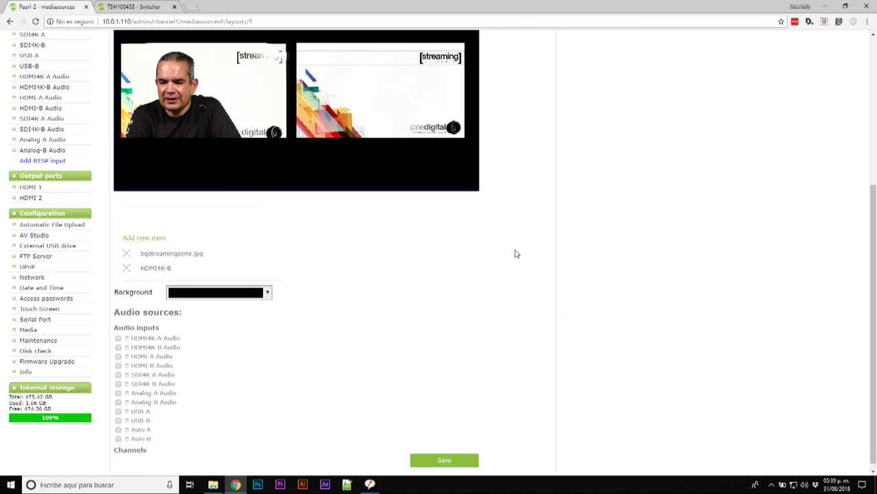
Check the finished side-by-side composition and save Layout 5
{"action": "scroll", "coordinate": [516, 254], "scroll_direction": "up", "scroll_amount": 3}
{"action": "scroll", "coordinate": [517, 254], "scroll_direction": "down", "scroll_amount": 2}
{"action": "scroll", "coordinate": [517, 253], "scroll_direction": "down", "scroll_amount": 2}
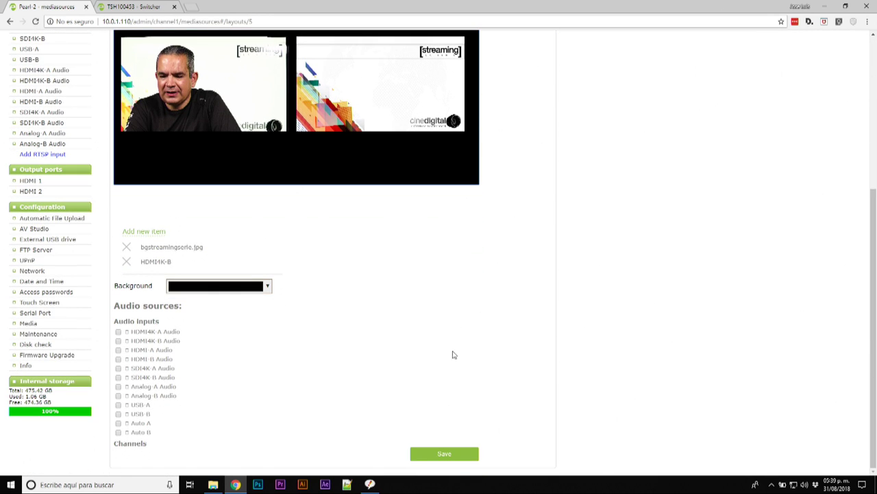
{"action": "left_click", "coordinate": [444, 455]}
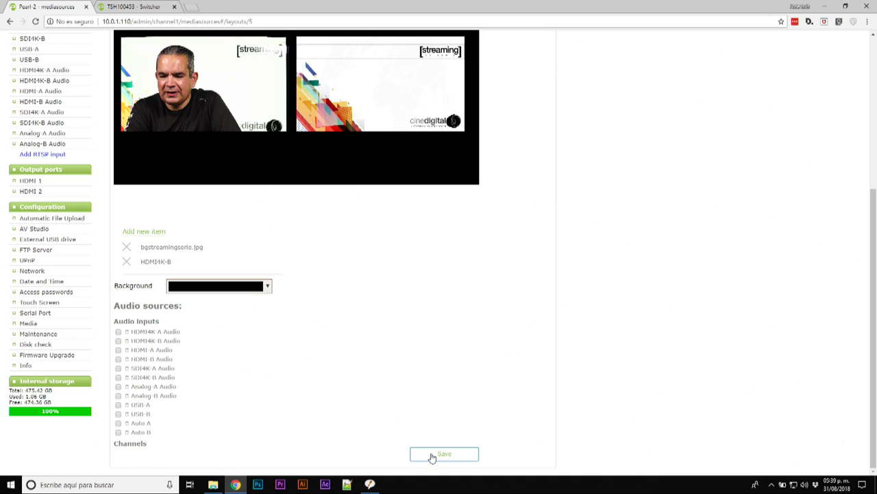
Compare the previews of all four layouts, from Layout 2 through the new Layout 5
{"action": "scroll", "coordinate": [467, 333], "scroll_direction": "up", "scroll_amount": 5}
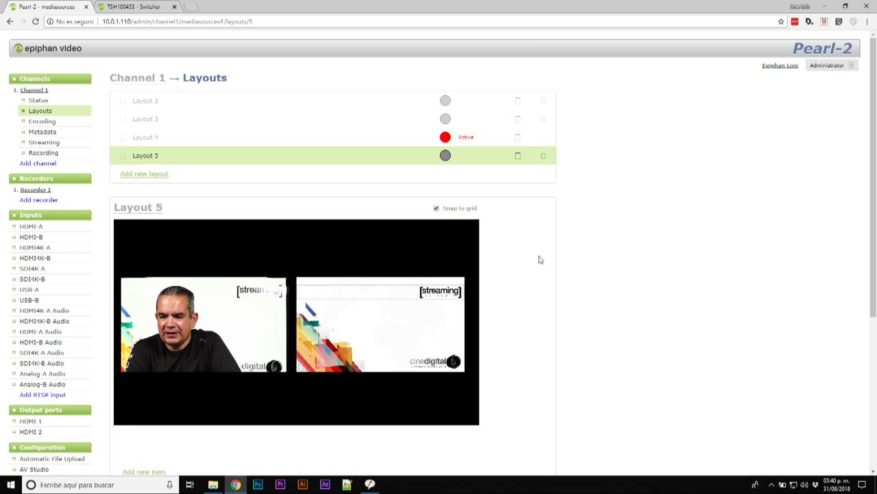
{"action": "left_click", "coordinate": [203, 108]}
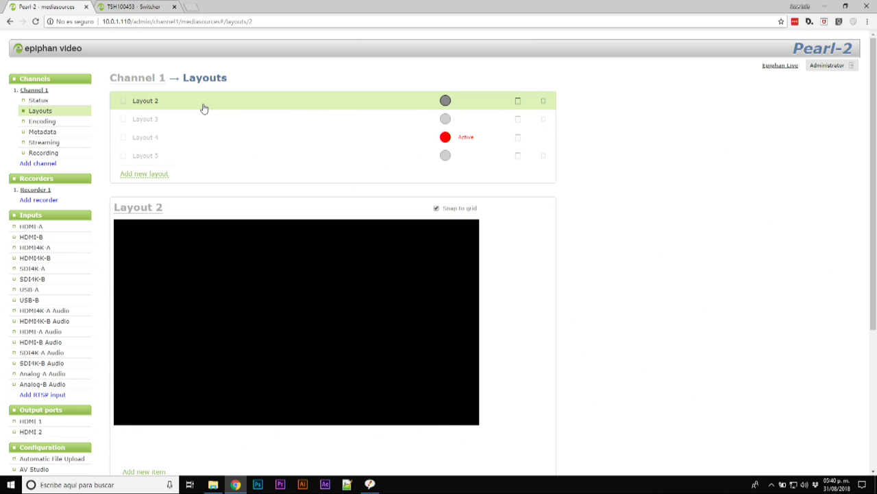
{"action": "left_click", "coordinate": [191, 124]}
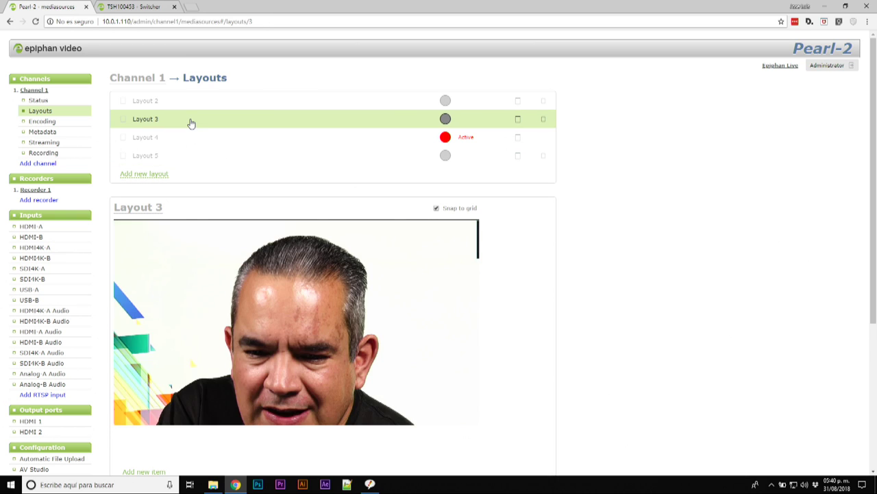
{"action": "left_click", "coordinate": [183, 143]}
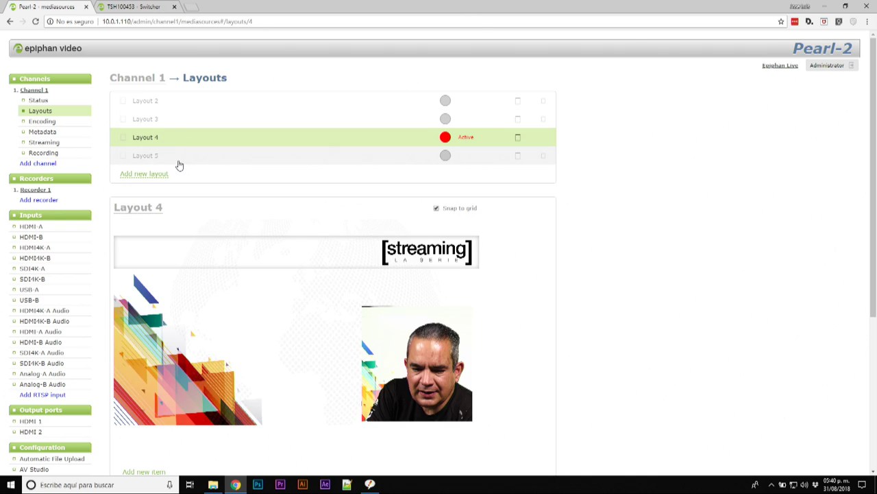
{"action": "left_click", "coordinate": [179, 163]}
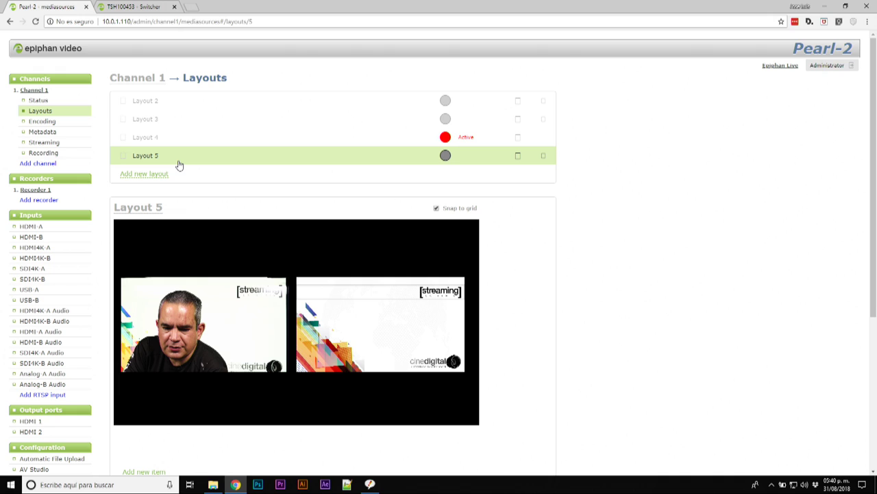
Examine Channel 1's encoding settings with the available codecs, along with its metadata and streaming settings
{"action": "left_click", "coordinate": [67, 124]}
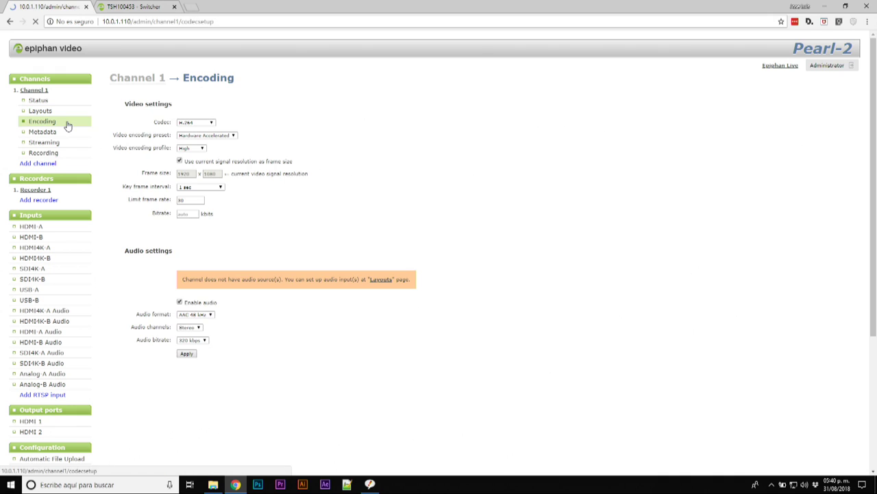
{"action": "left_click", "coordinate": [212, 122]}
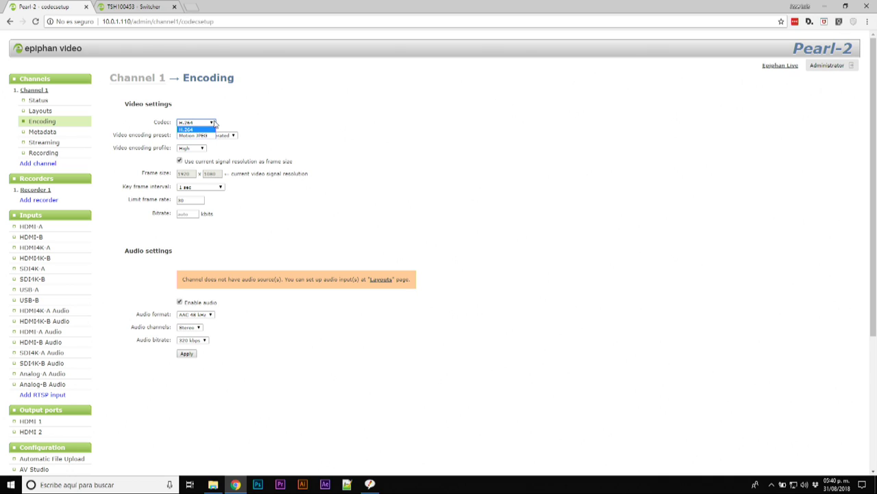
{"action": "left_click", "coordinate": [233, 122]}
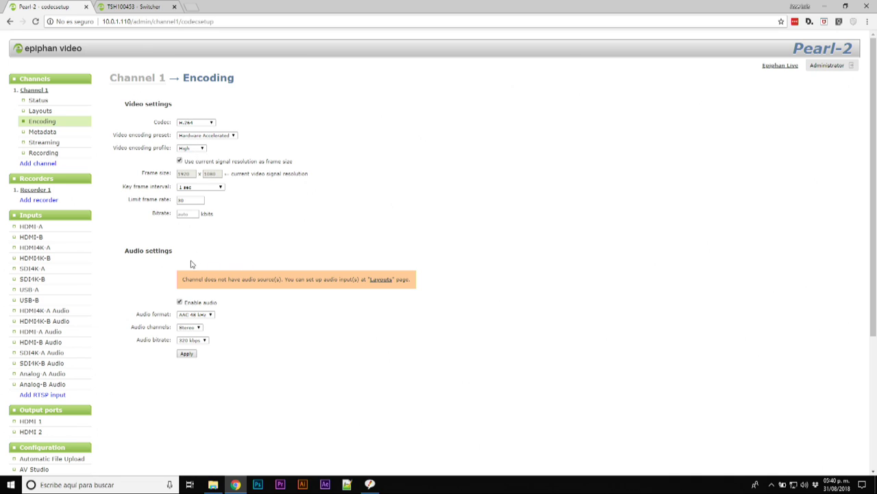
{"action": "left_click", "coordinate": [73, 136]}
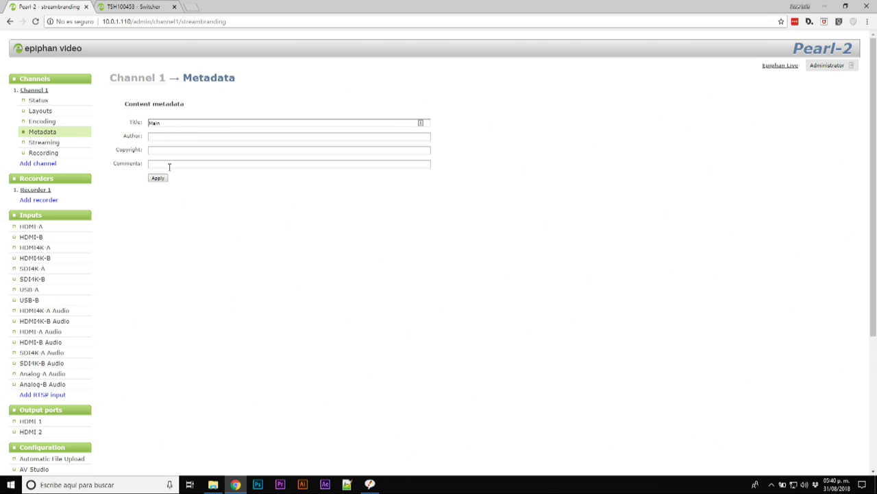
{"action": "left_click", "coordinate": [71, 142]}
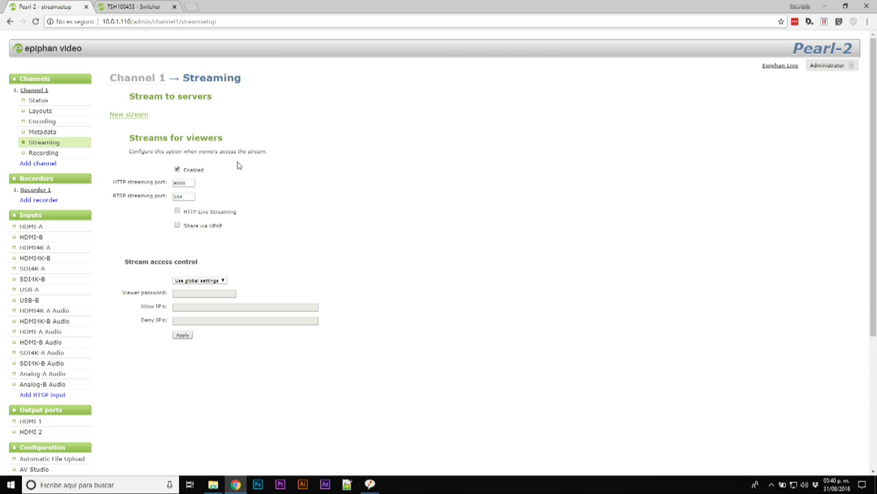